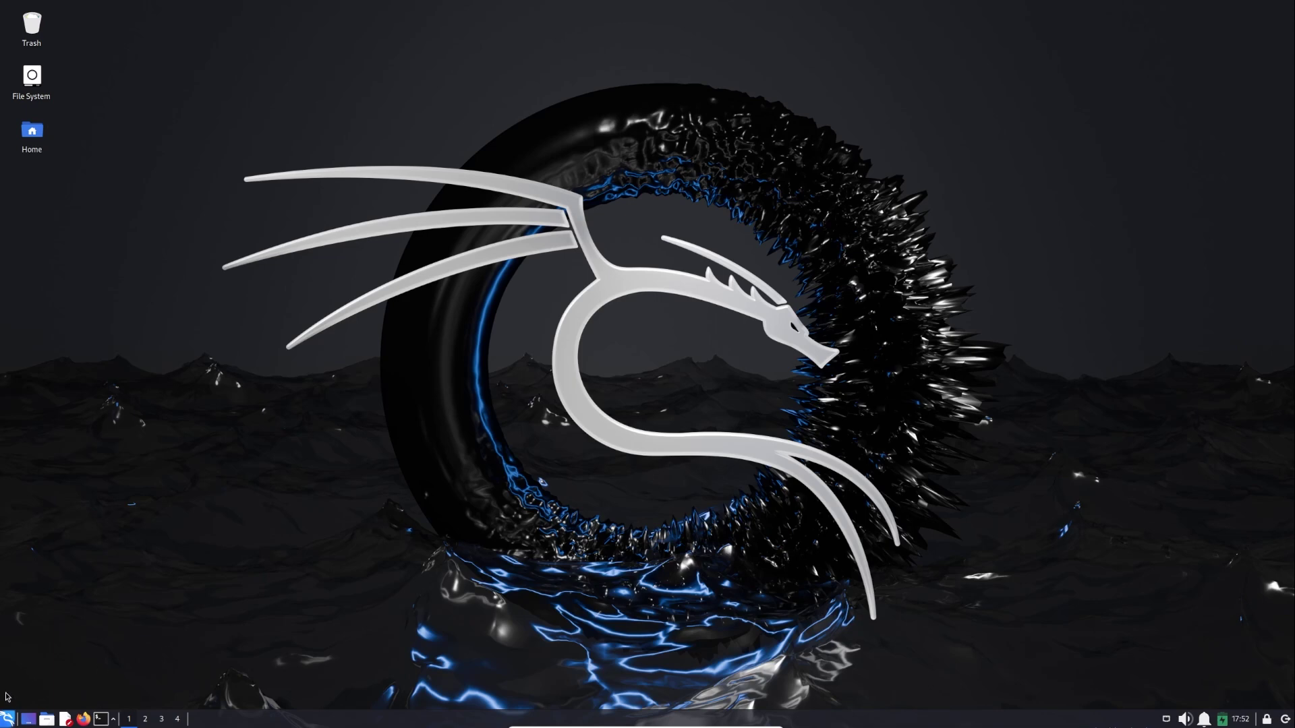
# - Open the Xfce Settings Manager from the applications menu and scroll to the Other category
pyautogui.click(7, 719)
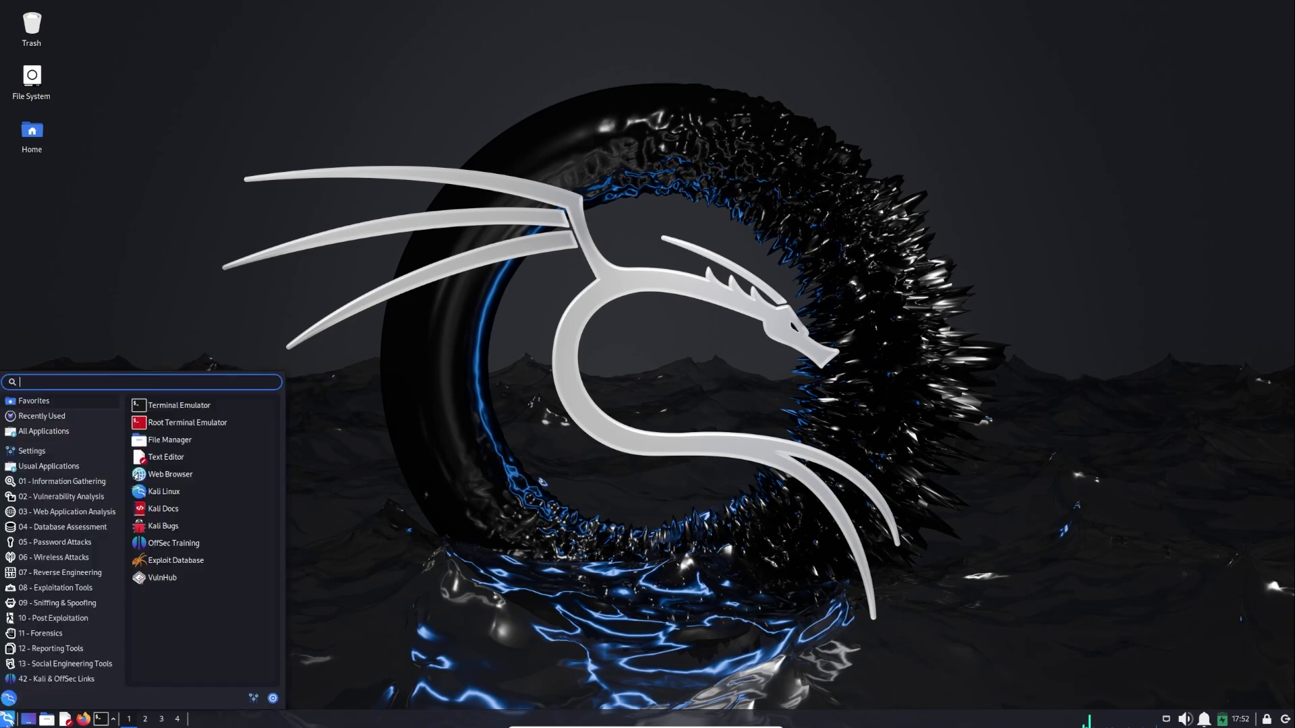
pyautogui.click(253, 699)
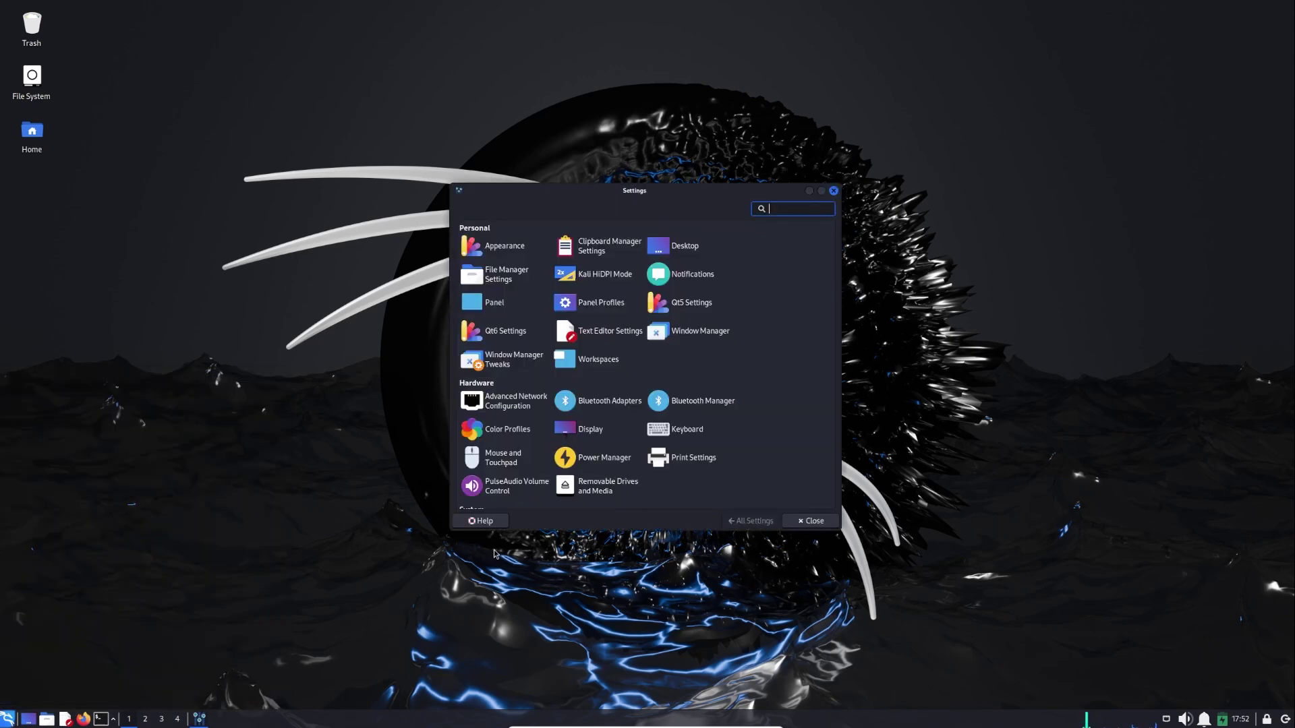
pyautogui.scroll(-3, 815, 400)
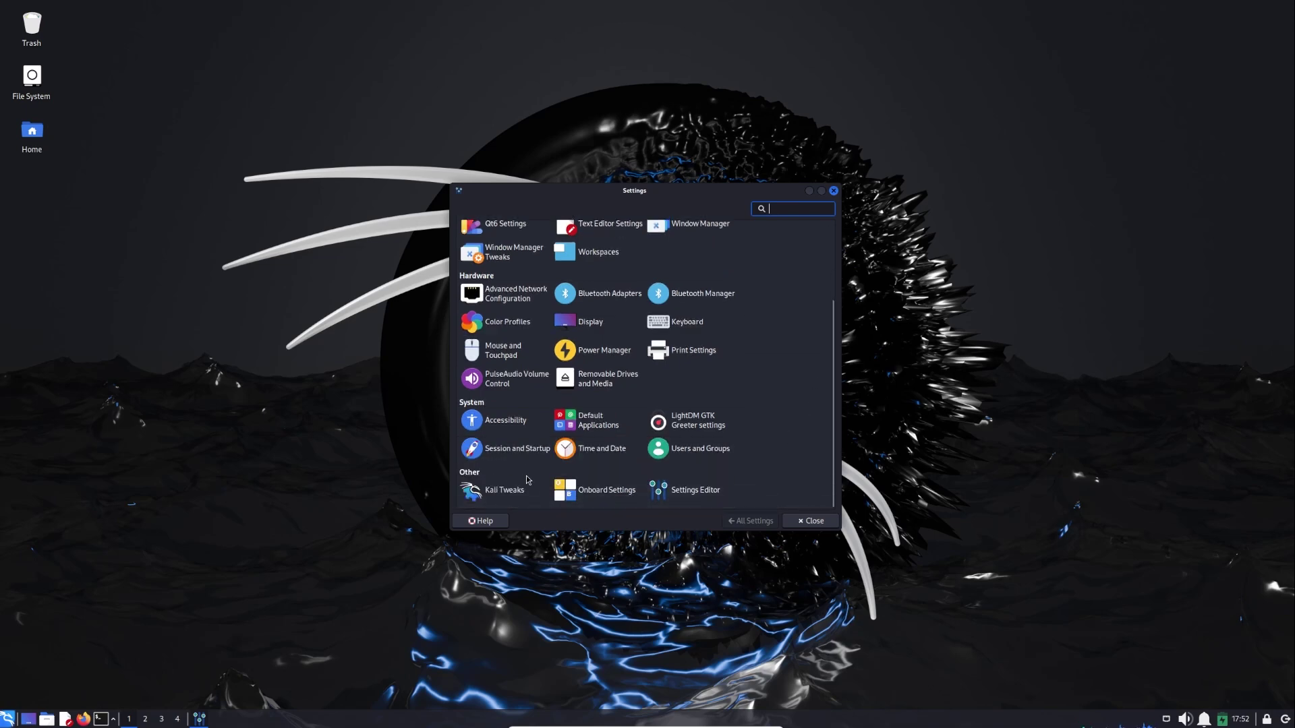
# - Launch Kali Tweaks from the settings, nudge its window right, then close it with Escape
pyautogui.click(499, 491)
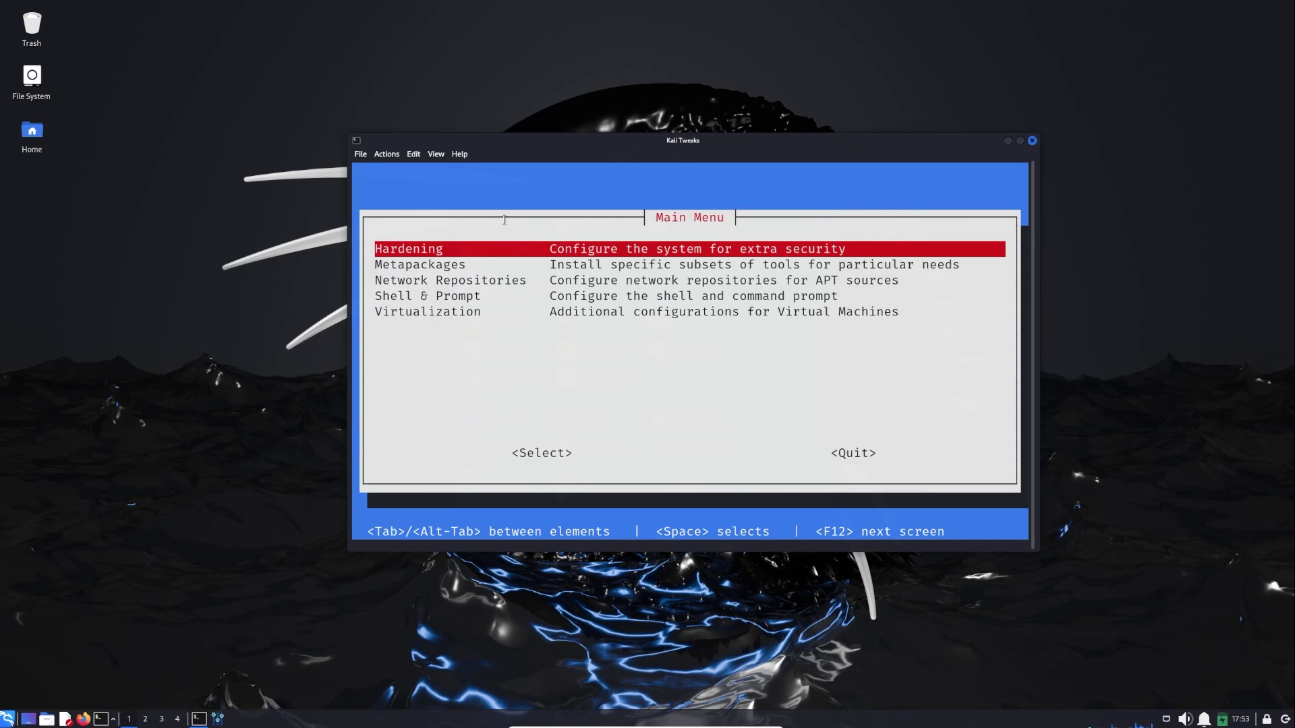
pyautogui.moveTo(525, 145); pyautogui.dragTo(582, 147)
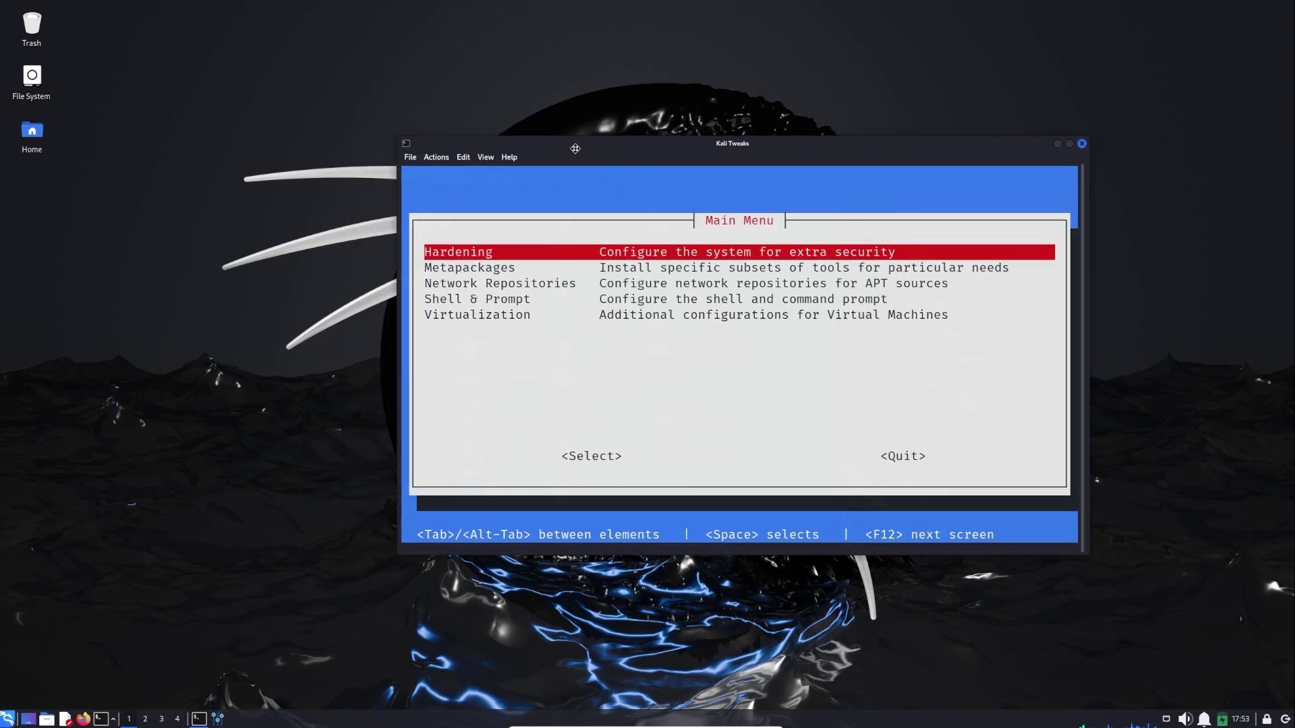
pyautogui.press('Escape')
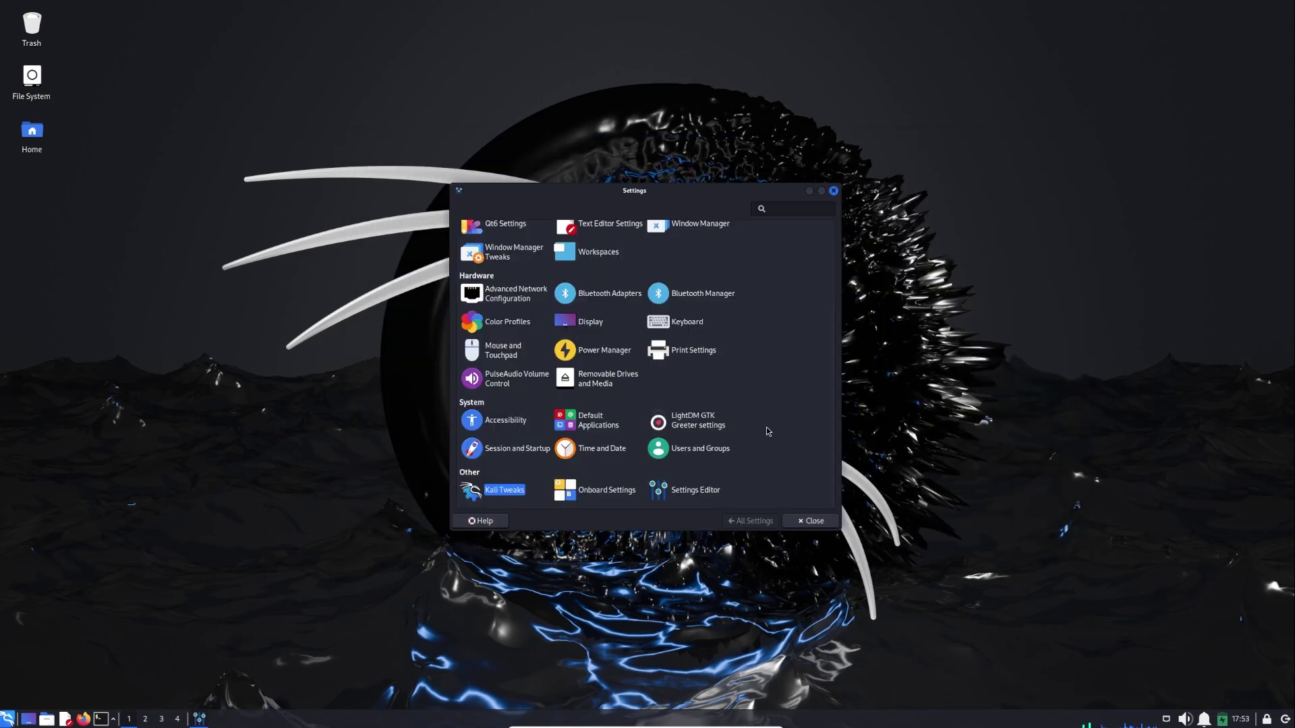
# - Run 'sudo kali-tweaks' in a new QTerminal window and submit the administrator password
pyautogui.click(100, 716)
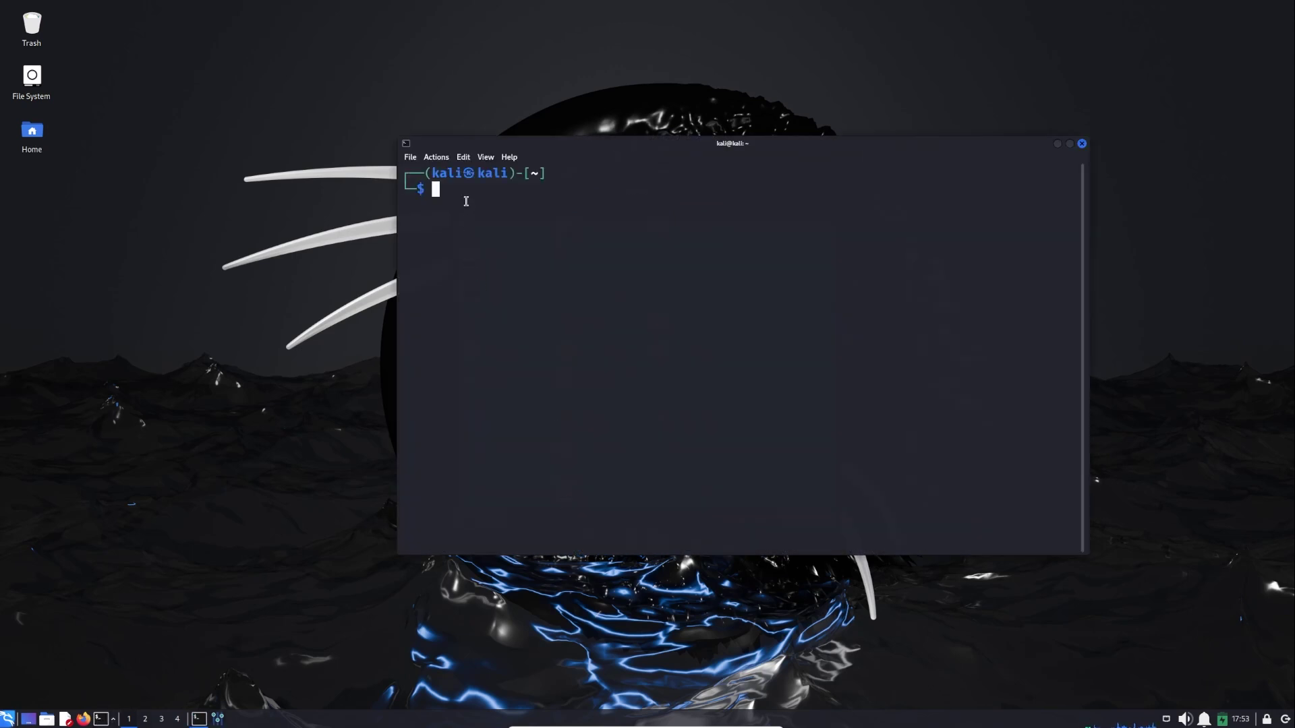
pyautogui.write('sudo kali')
pyautogui.press('Right')
pyautogui.press('Return')
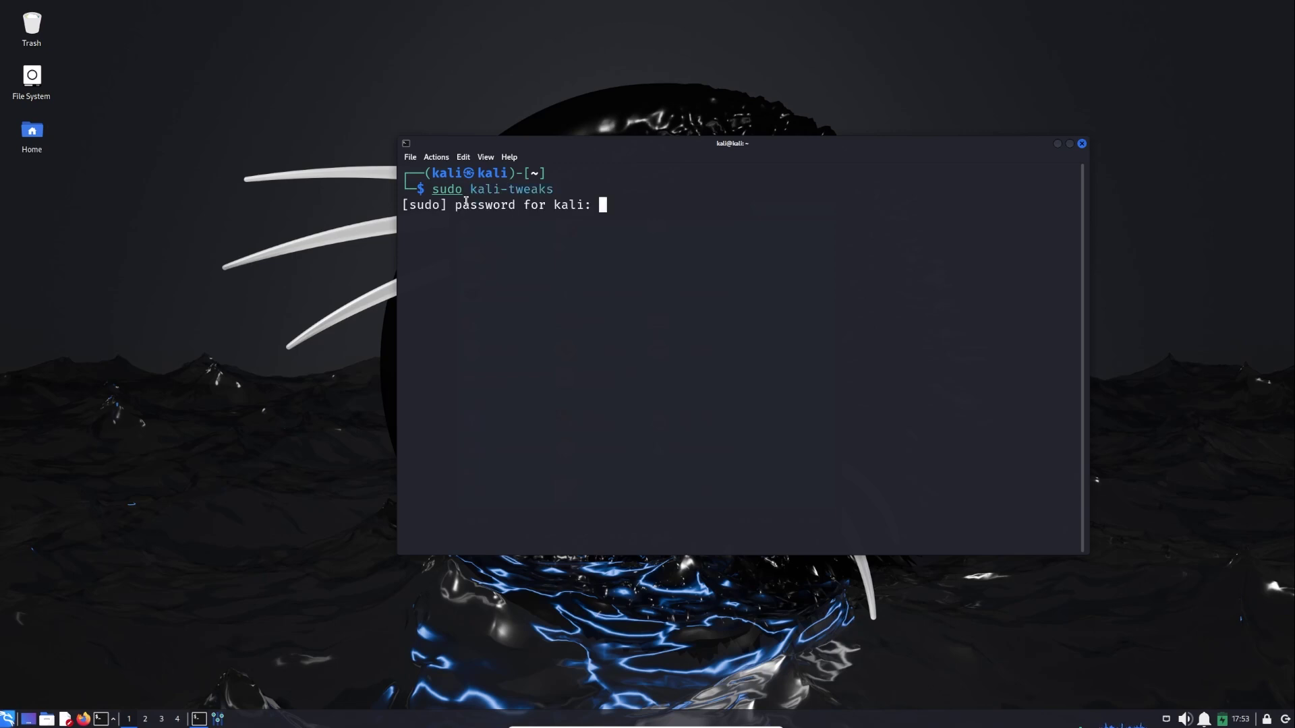
pyautogui.press('Return')
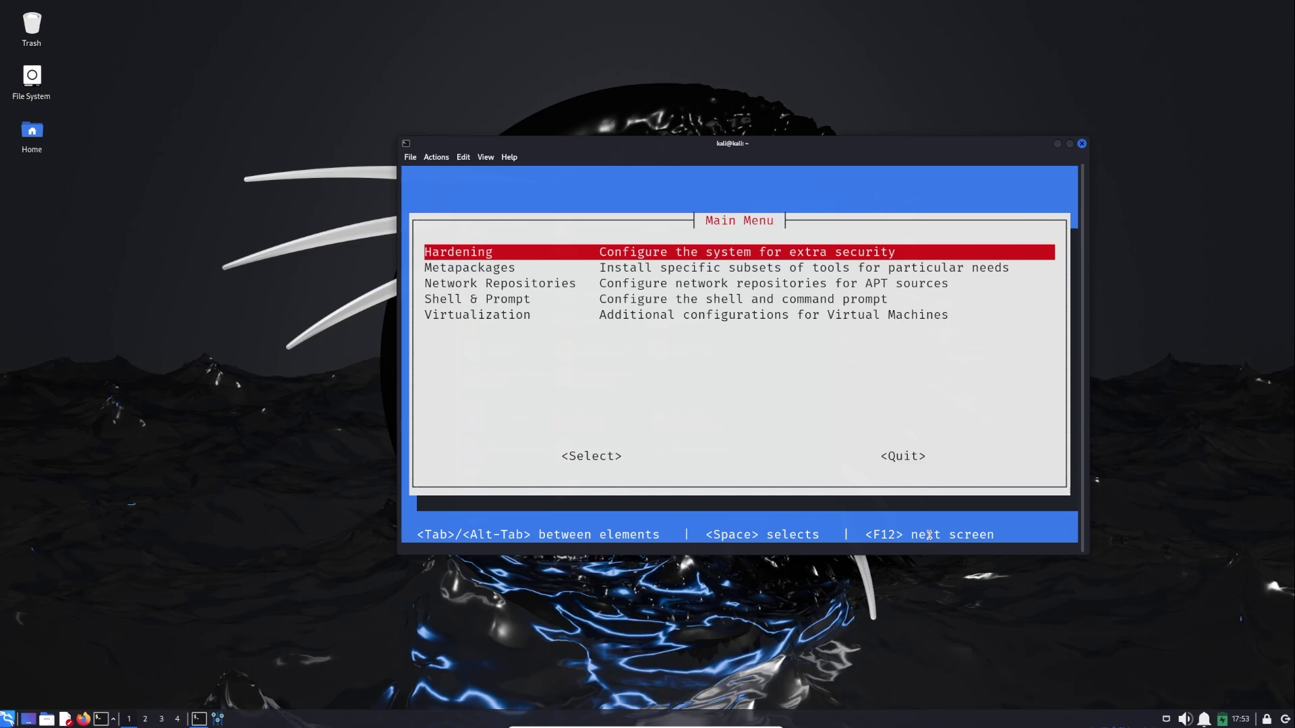
pyautogui.press('Tab')
pyautogui.press('Tab')
pyautogui.press('Tab')
pyautogui.press('Tab')
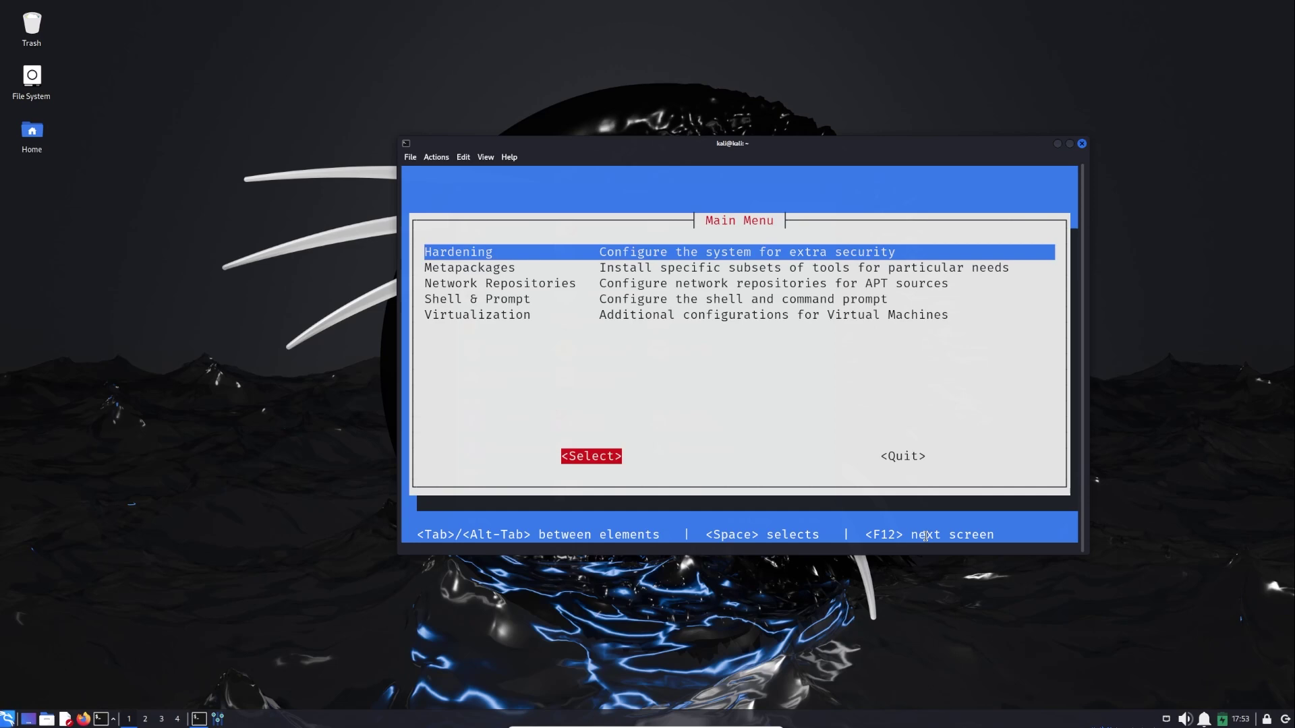
pyautogui.press('Tab')
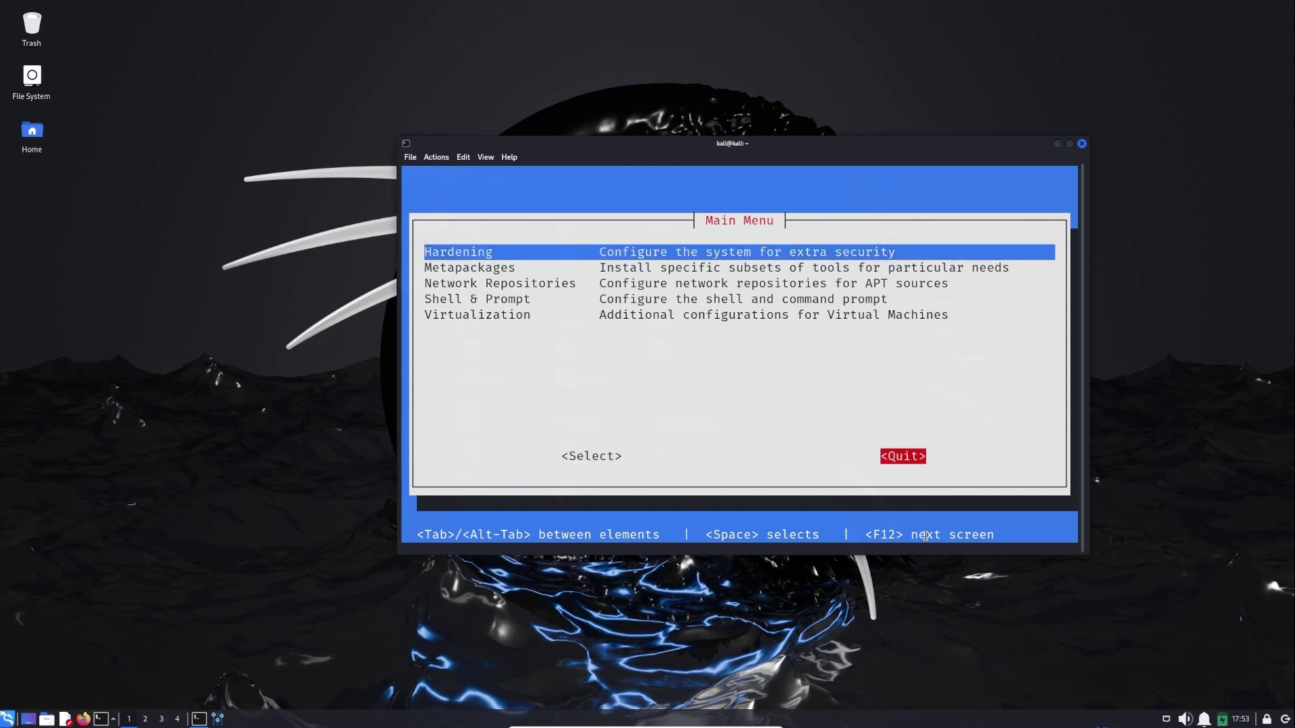
pyautogui.press('Tab')
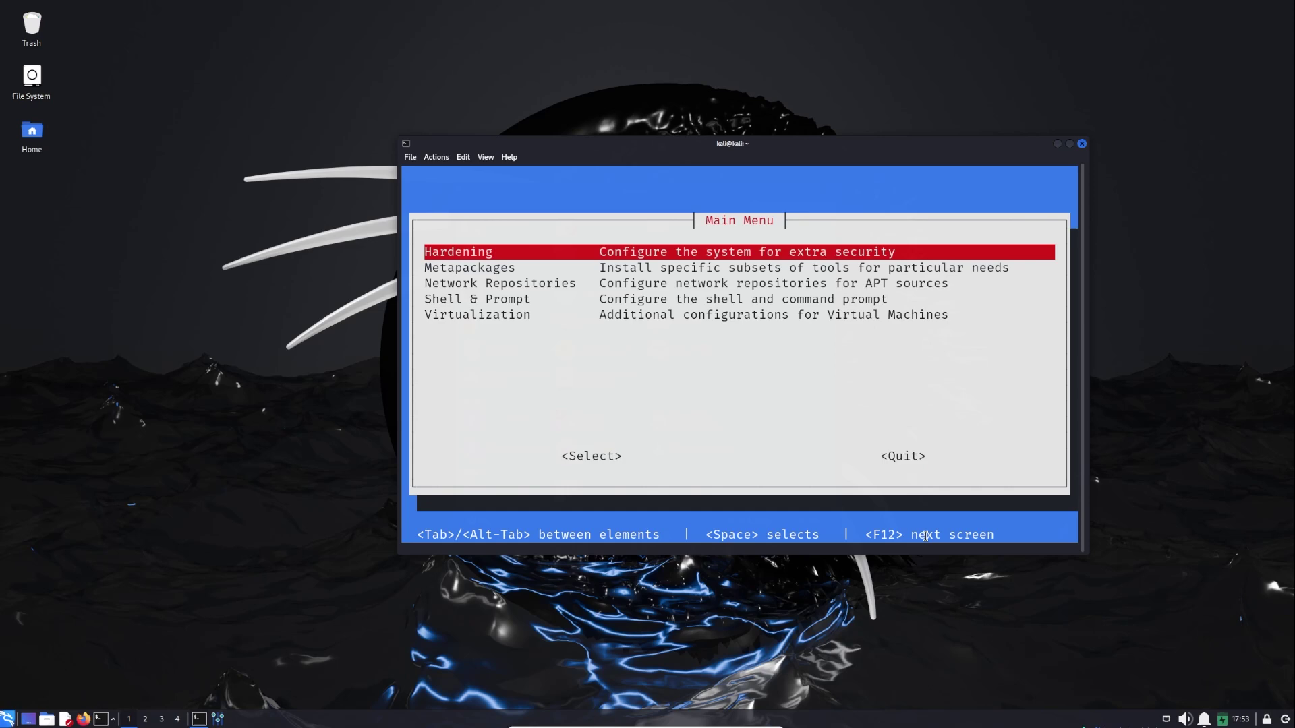
pyautogui.press('Tab')
pyautogui.press('Tab')
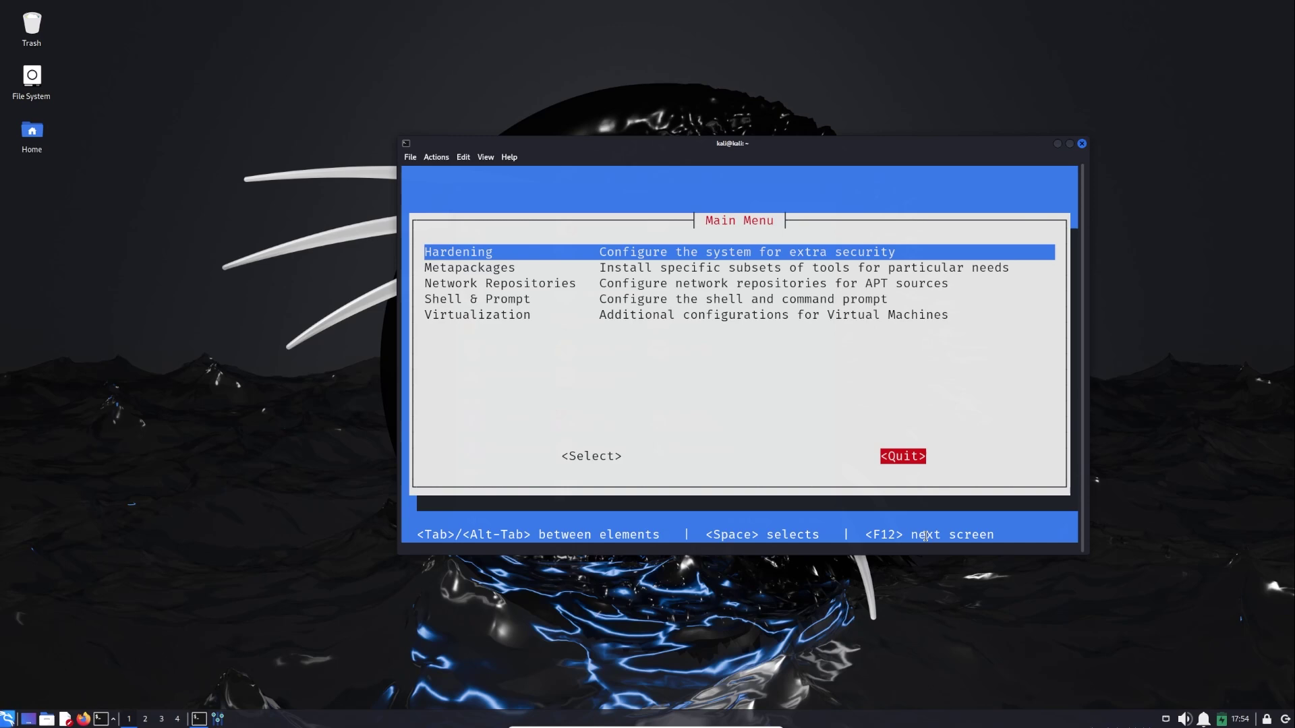
pyautogui.press('Tab')
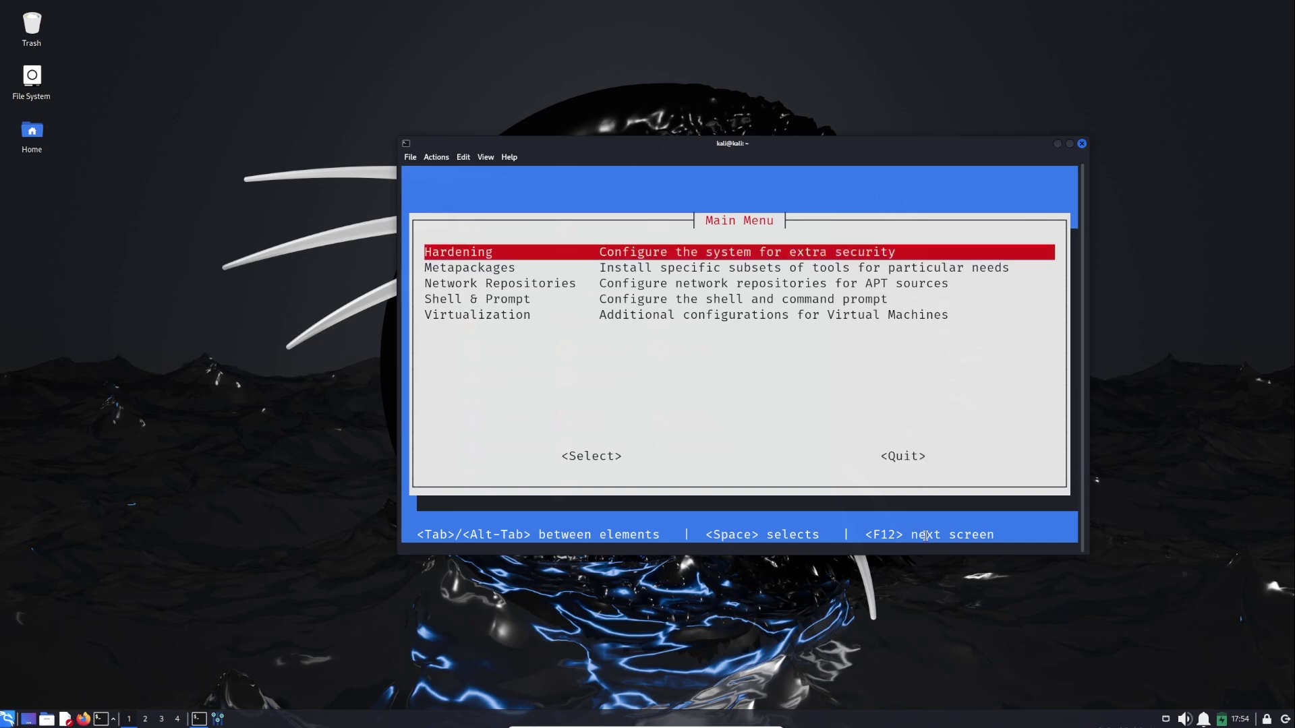
pyautogui.press('Down')
pyautogui.press('Down')
pyautogui.press('Down')
pyautogui.press('Down')
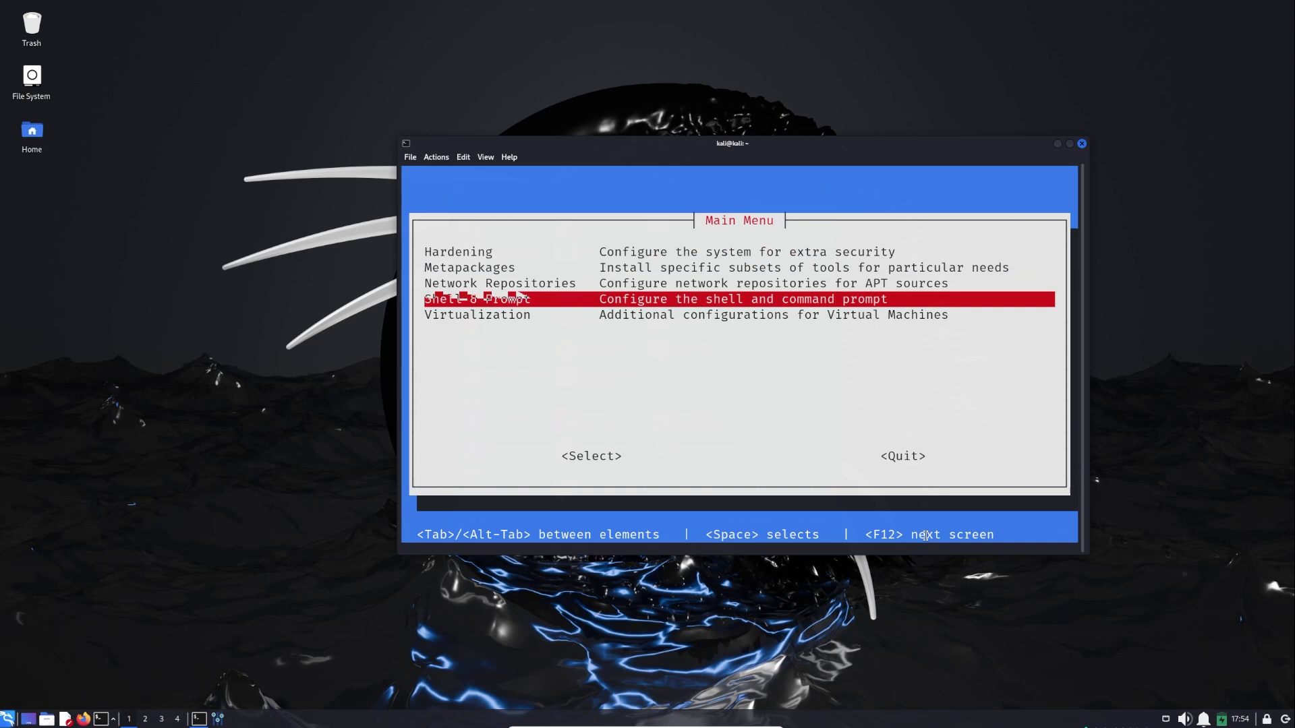
pyautogui.press('Up')
pyautogui.press('Up')
pyautogui.press('Up')
pyautogui.press('Up')
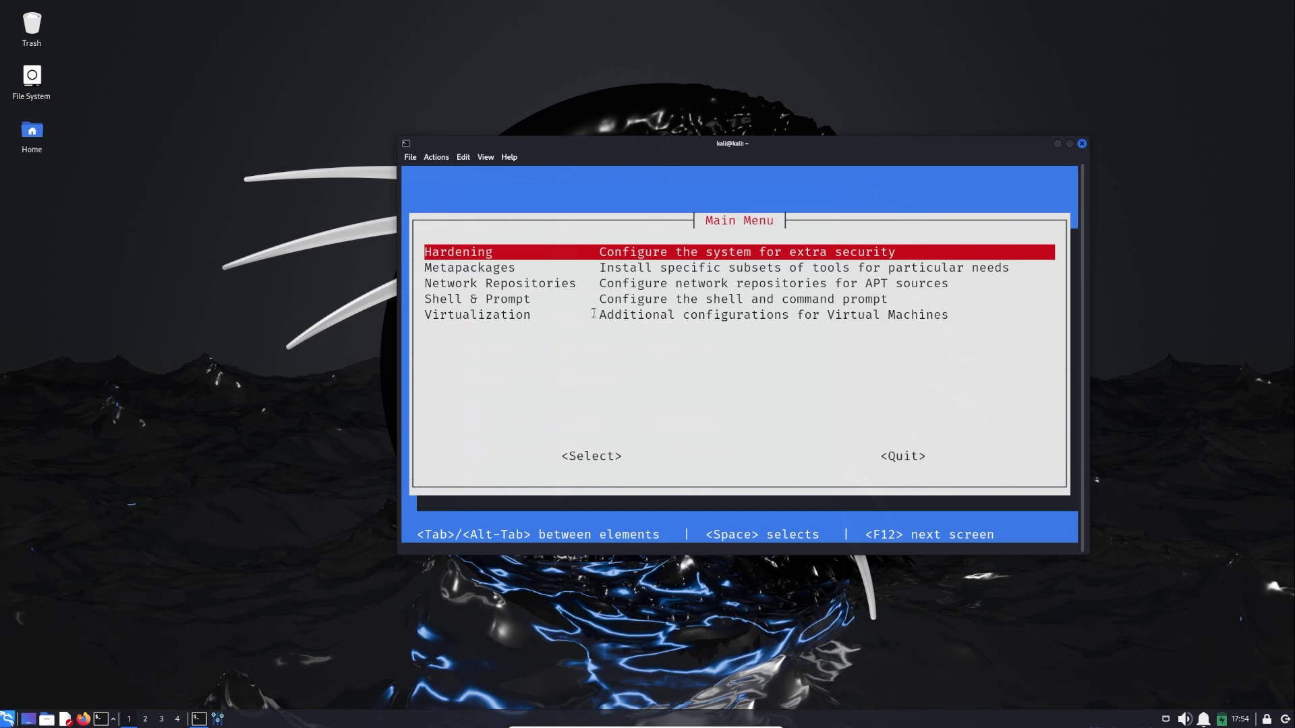
# - Open Hardening settings, enable Wide Compatibility for OpenSSL and Samba client, and reach Back
pyautogui.press('Return')
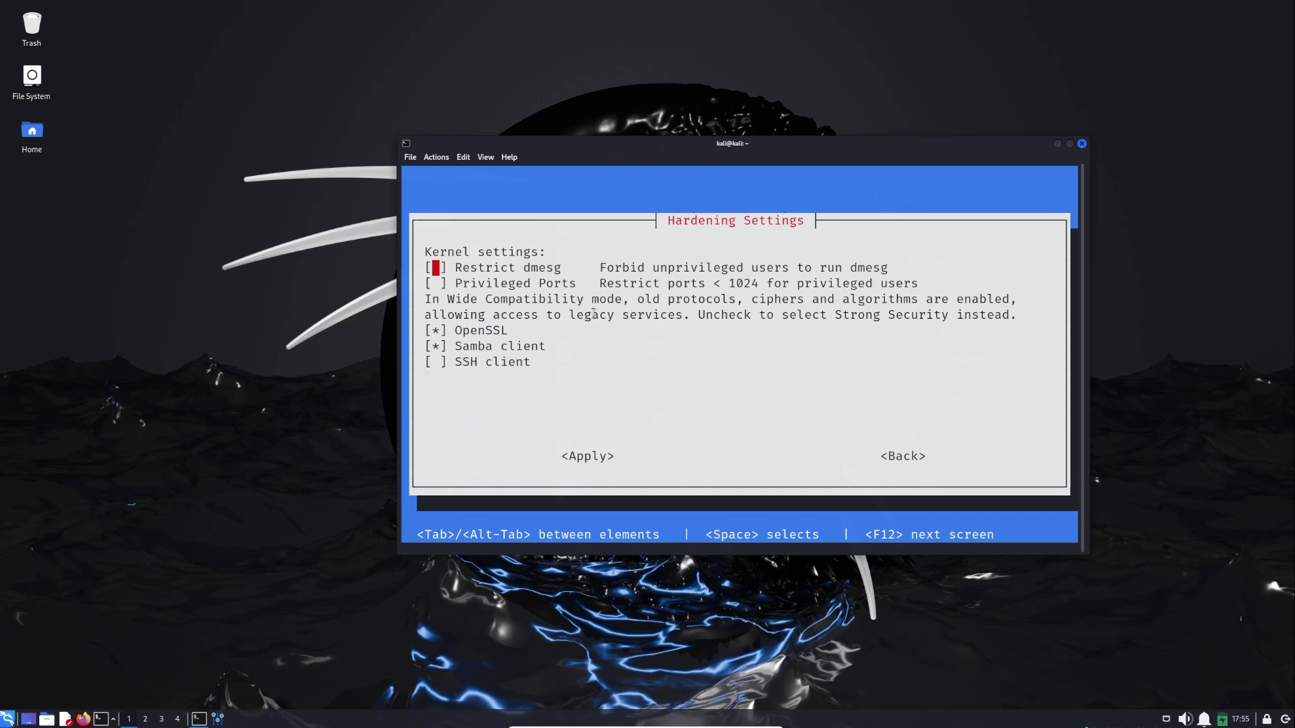
pyautogui.press('Down')
pyautogui.press('Down')
pyautogui.press('Down')
pyautogui.press('Up')
pyautogui.press('Down')
pyautogui.press('Down')
pyautogui.press('Tab')
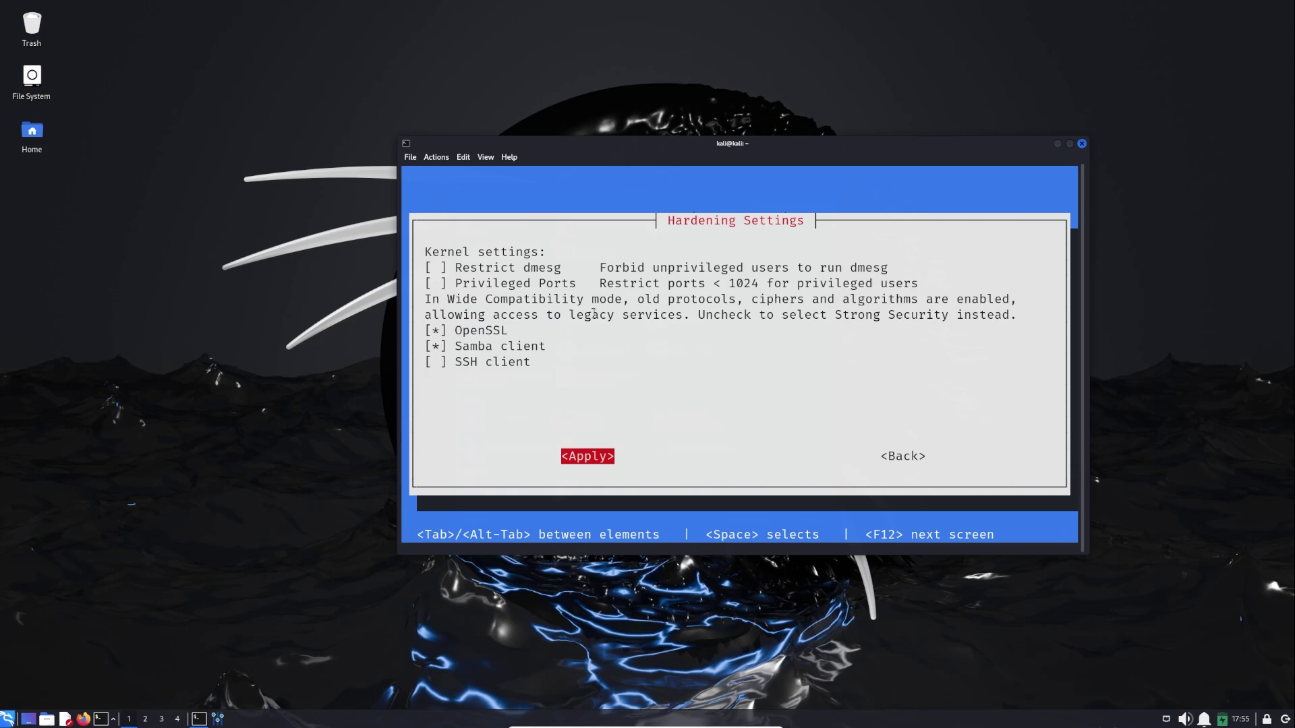
pyautogui.press('Tab')
# - Return to the main menu and open Metapackages, showing top10 and kali-linux-default ticked
pyautogui.press('Return')
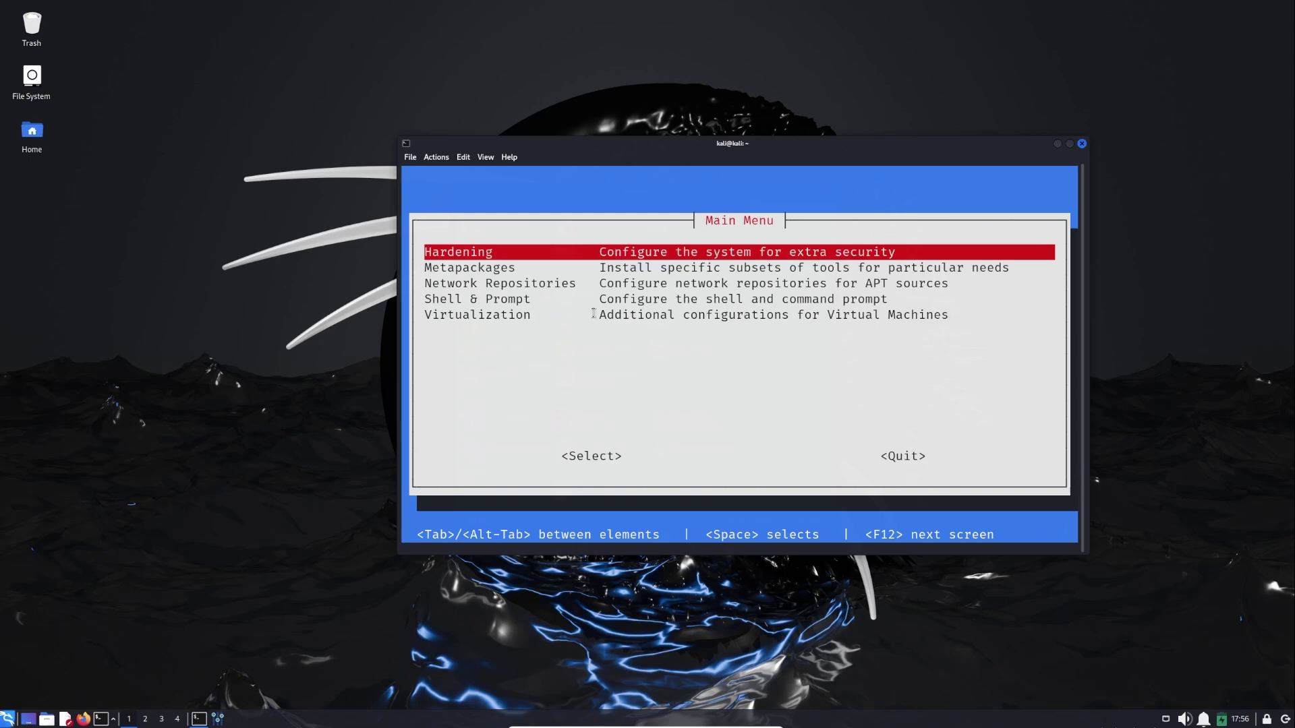
pyautogui.press('Down')
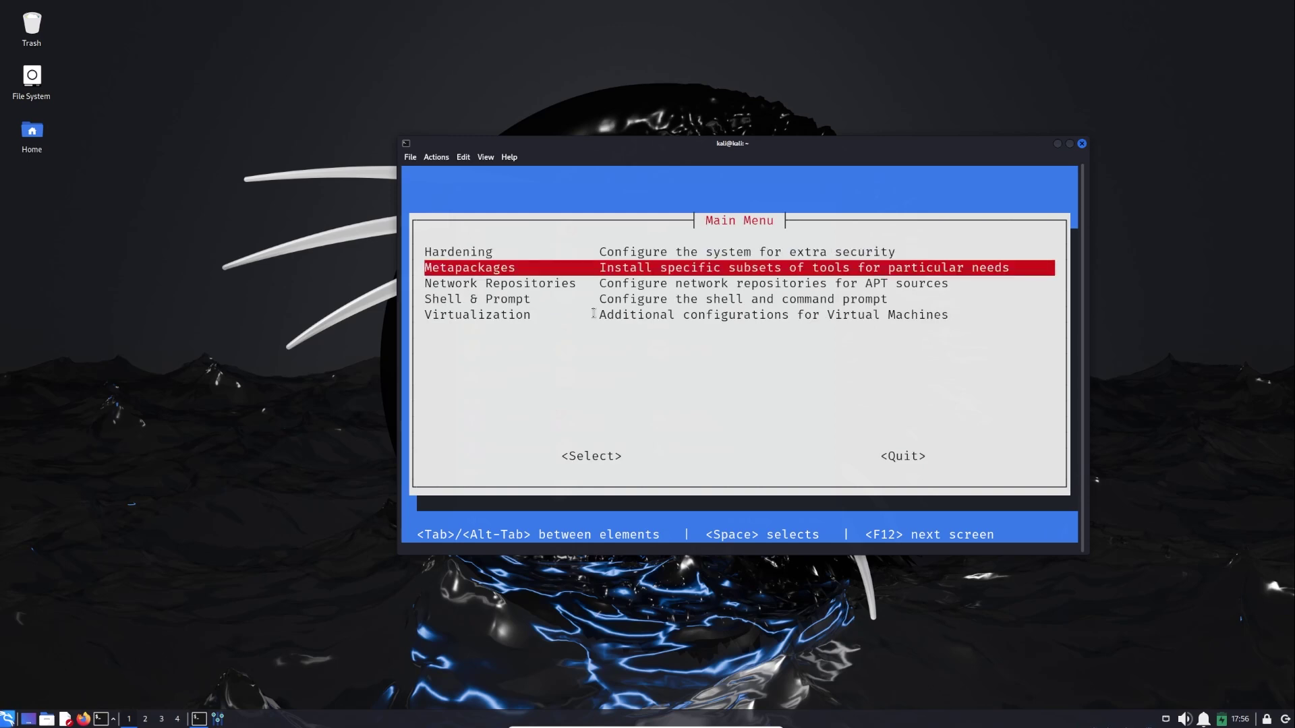
pyautogui.press('Return')
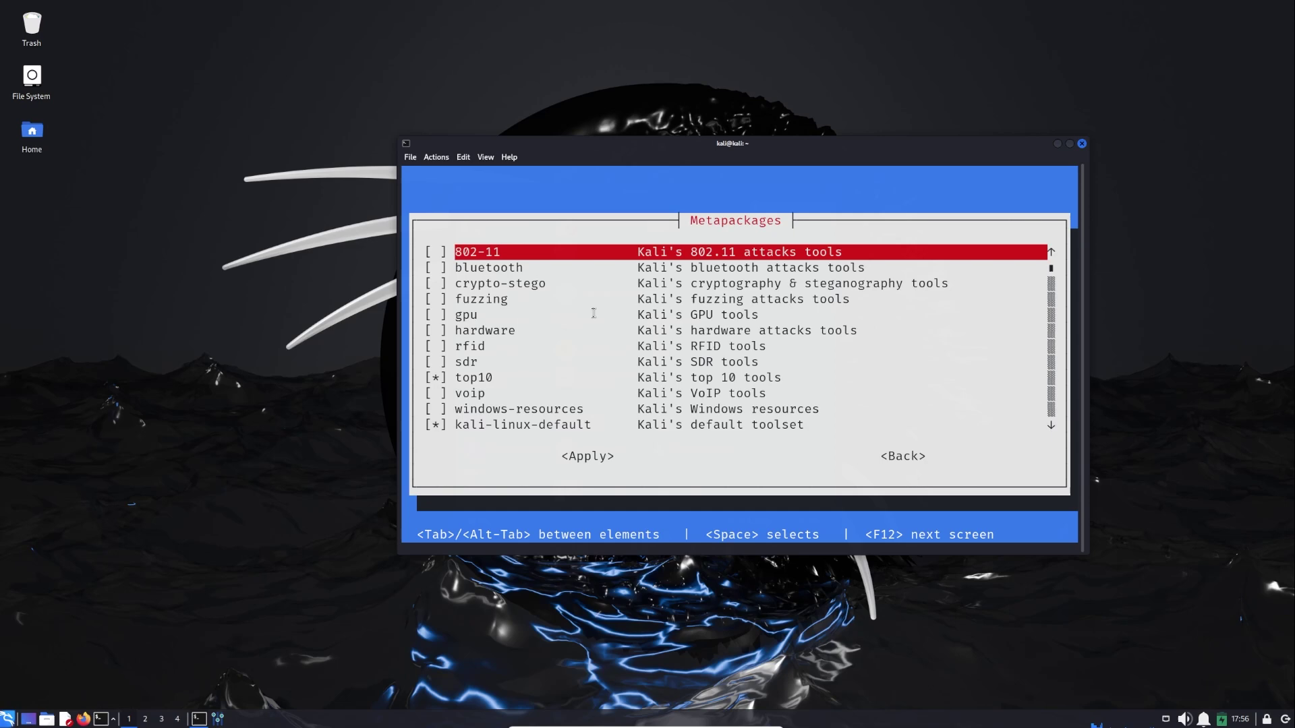
# - Apply the unchanged Metapackages selection and return to the main menu
pyautogui.press('Tab')
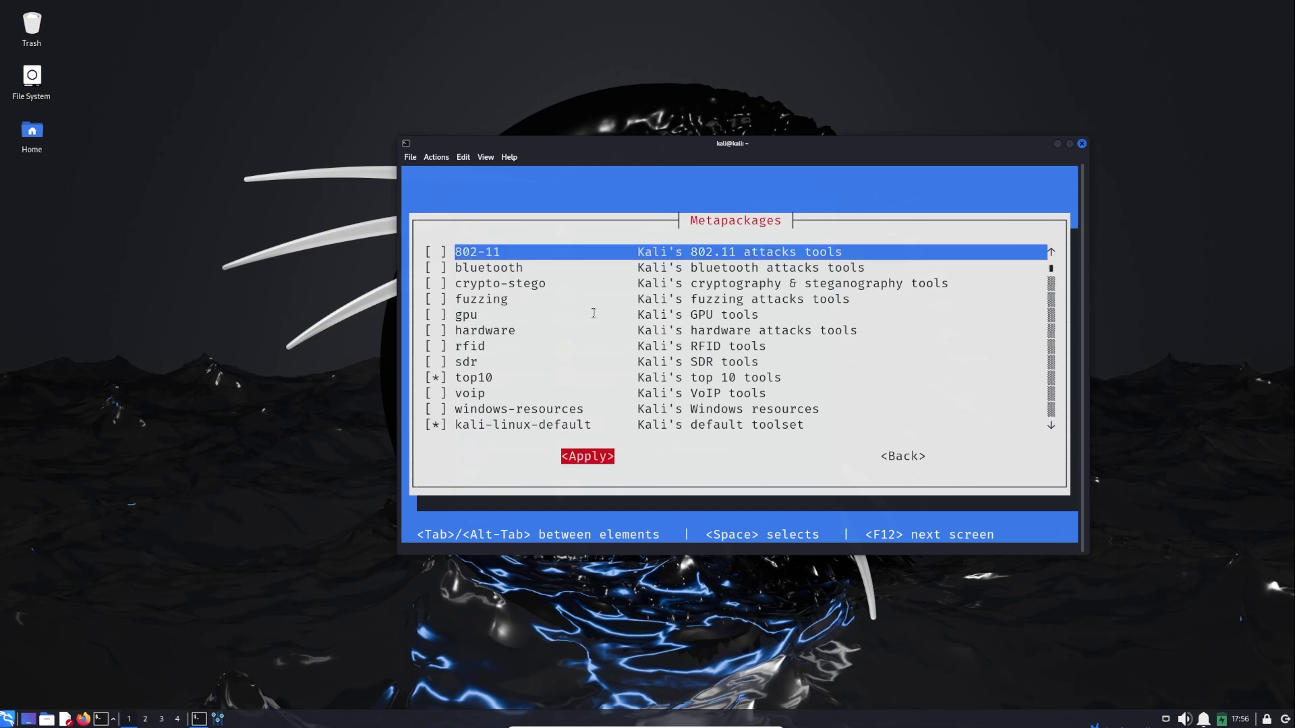
pyautogui.press('Return')
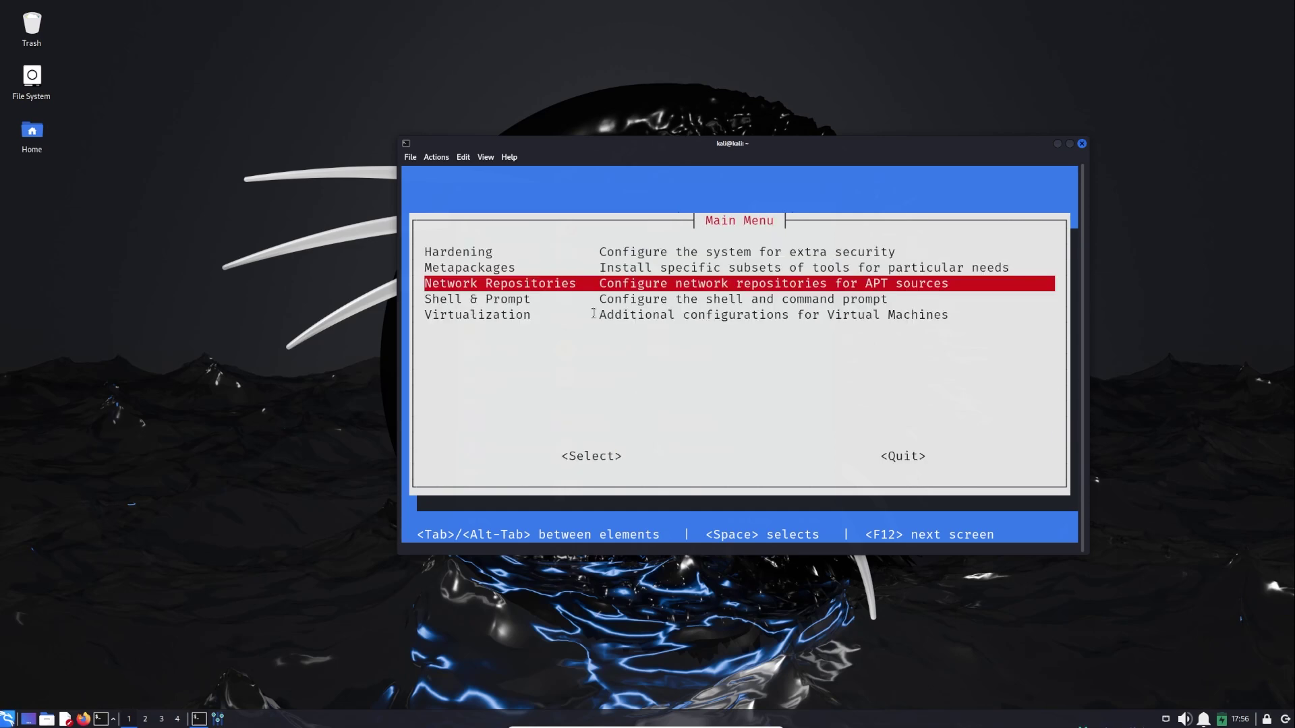
pyautogui.press('Up')
# - Open Network Repositories and review its Community mirror, HTTP, no-extra-repositories settings unchanged
pyautogui.press('Down')
pyautogui.press('Return')
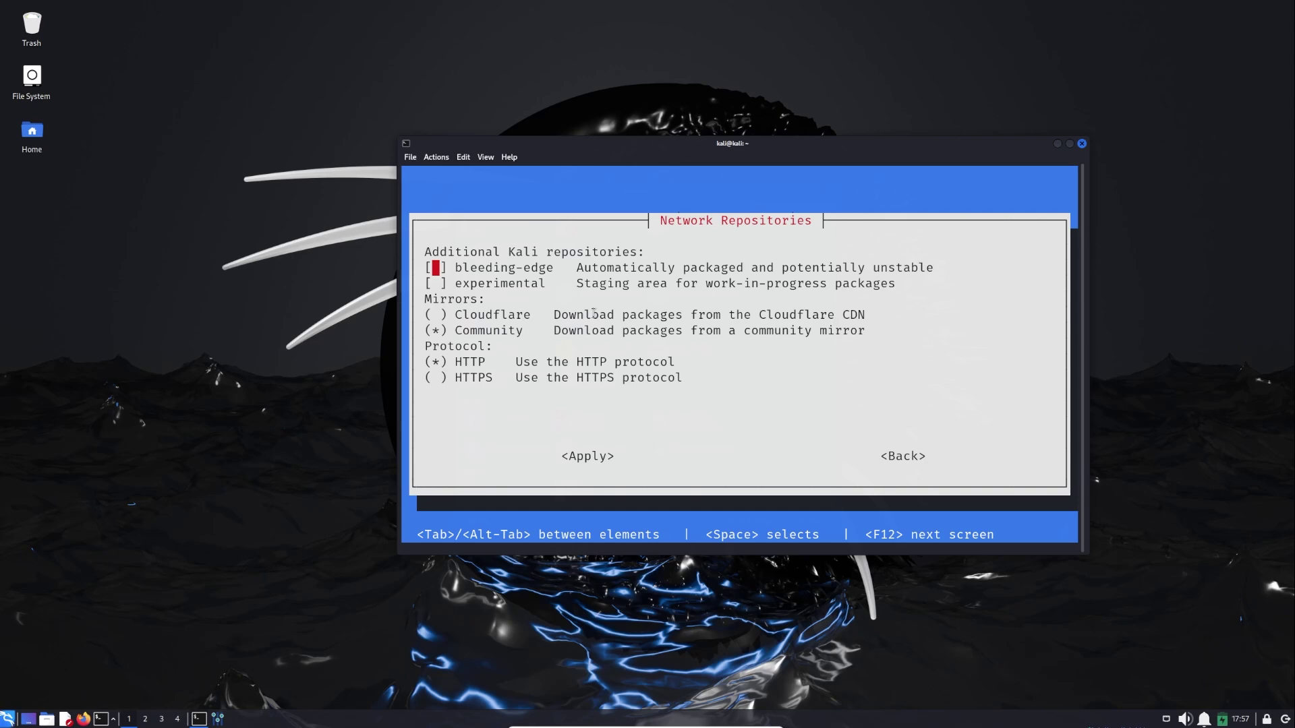
pyautogui.press('Down')
pyautogui.press('Down')
pyautogui.press('Down')
pyautogui.press('Down')
pyautogui.press('Down')
pyautogui.press('Down')
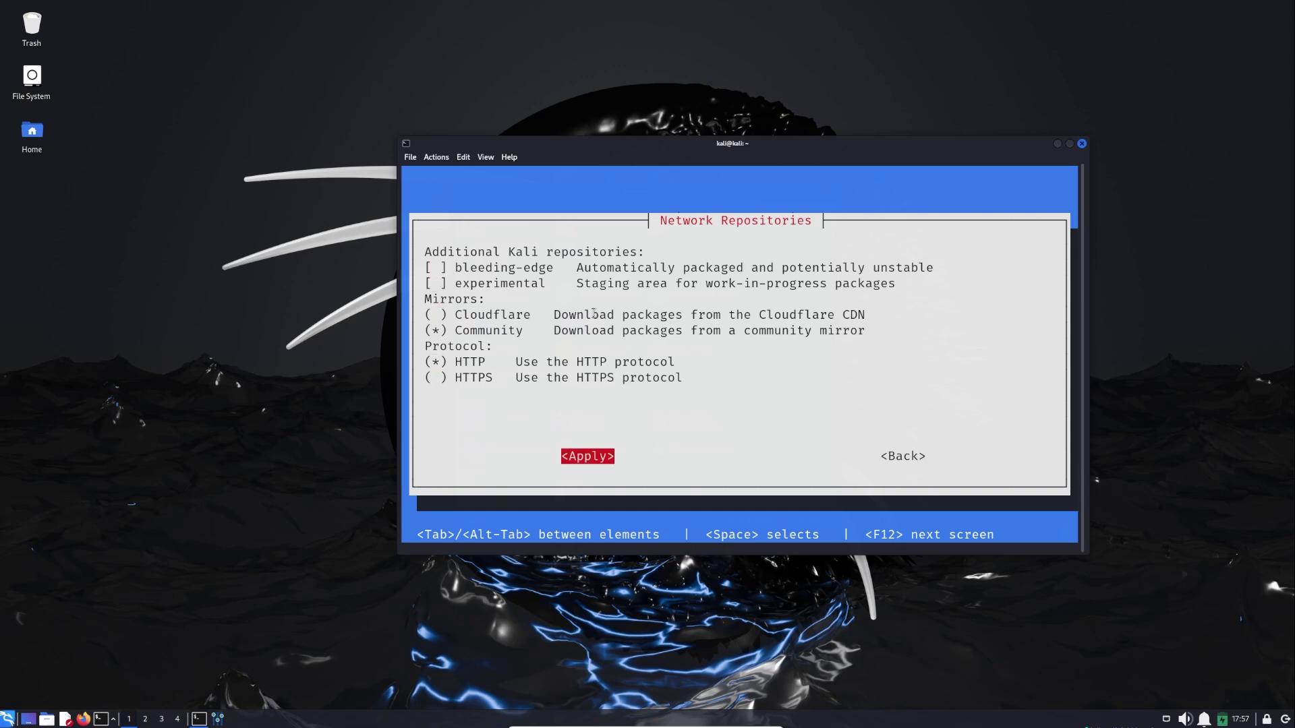
pyautogui.press('Tab')
pyautogui.press('Return')
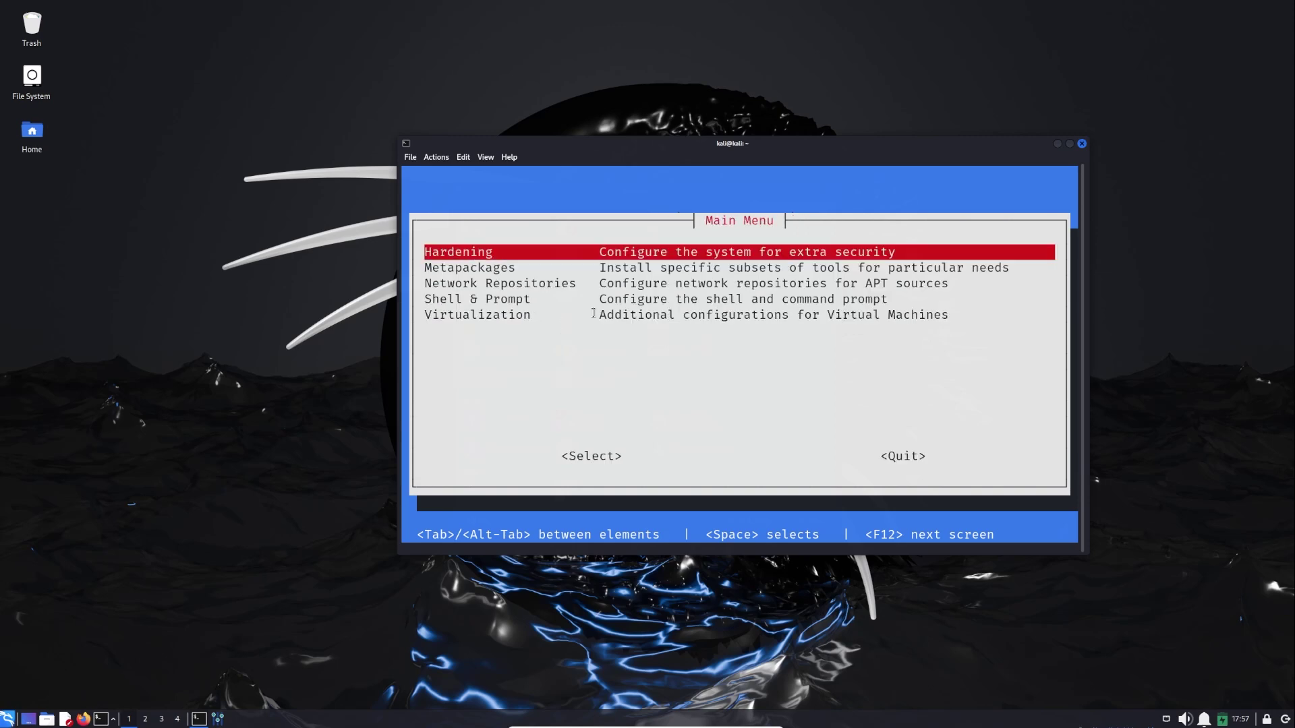
pyautogui.press('Down')
pyautogui.press('Down')
pyautogui.press('Down')
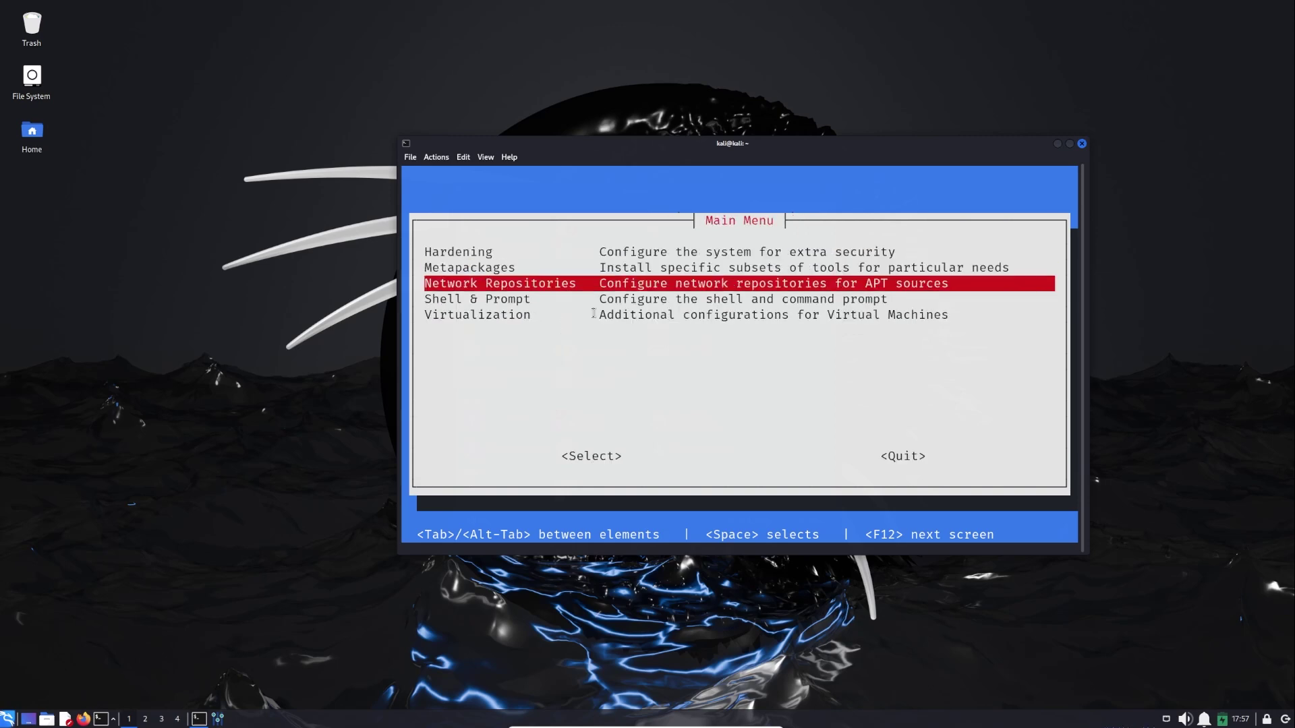
pyautogui.press('Return')
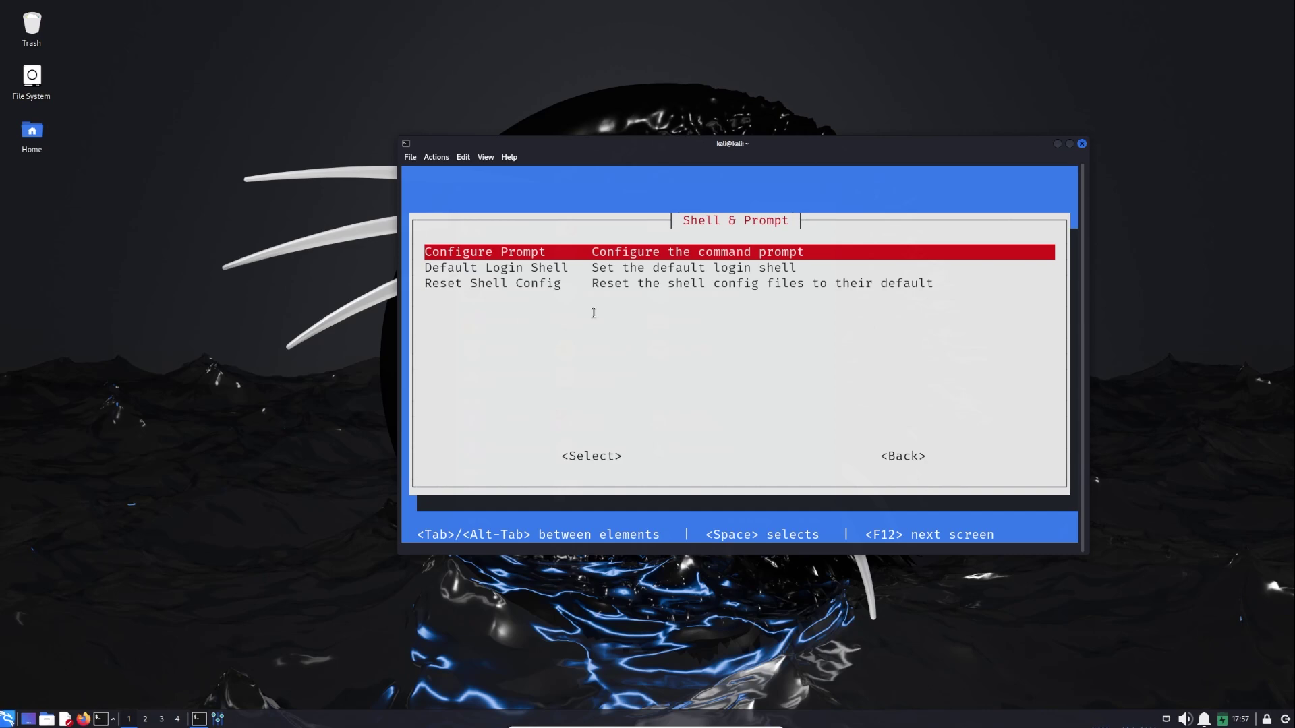
pyautogui.press('Down')
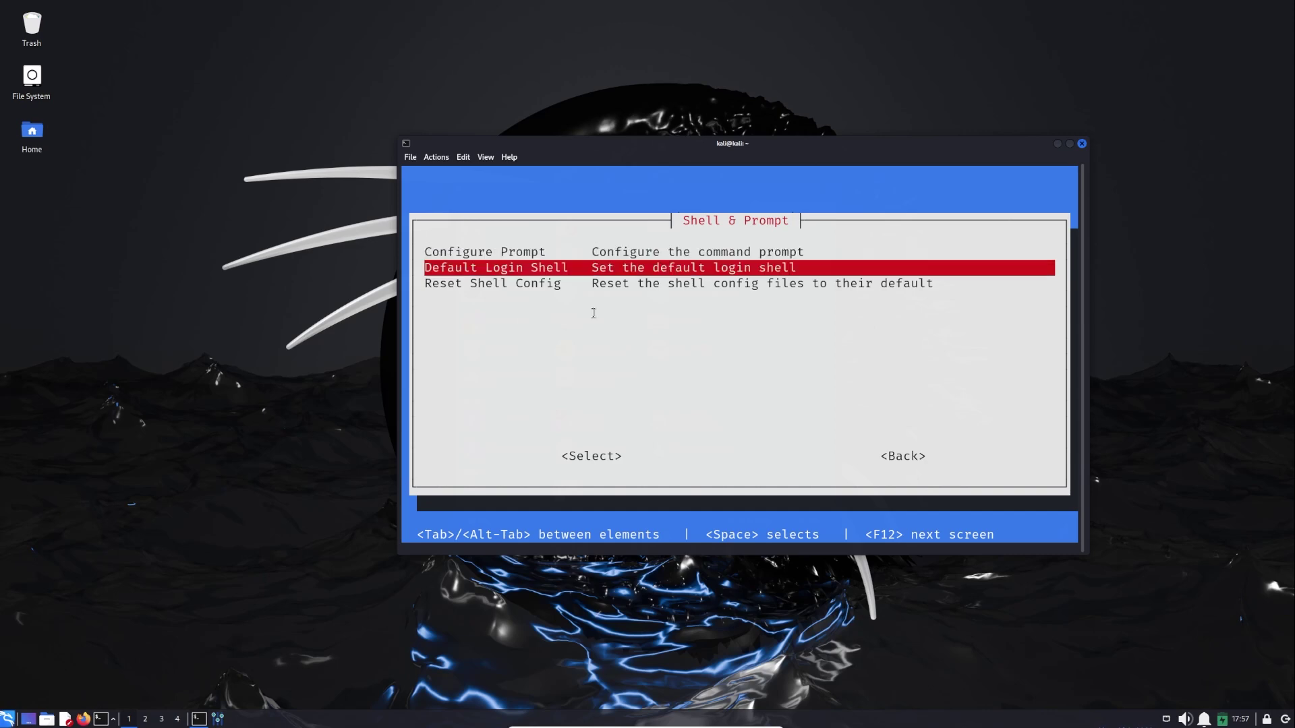
pyautogui.press('Down')
pyautogui.press('Tab')
pyautogui.press('Tab')
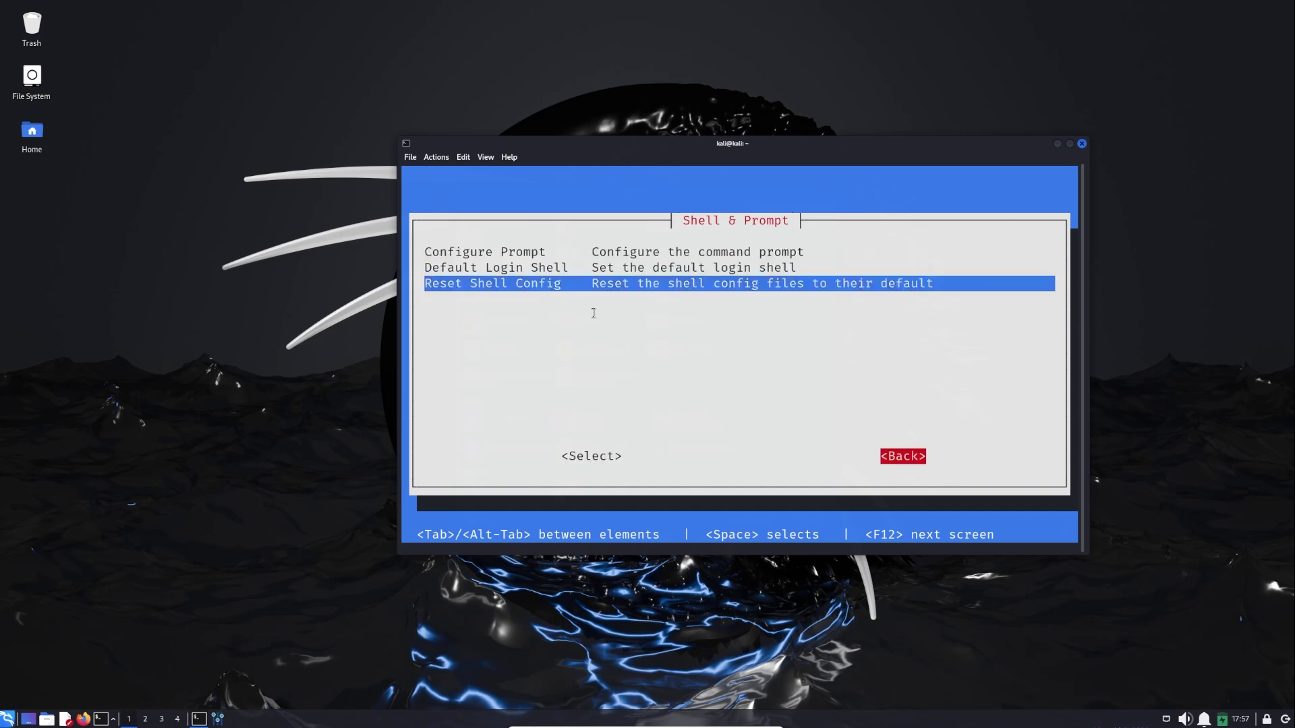
pyautogui.press('Return')
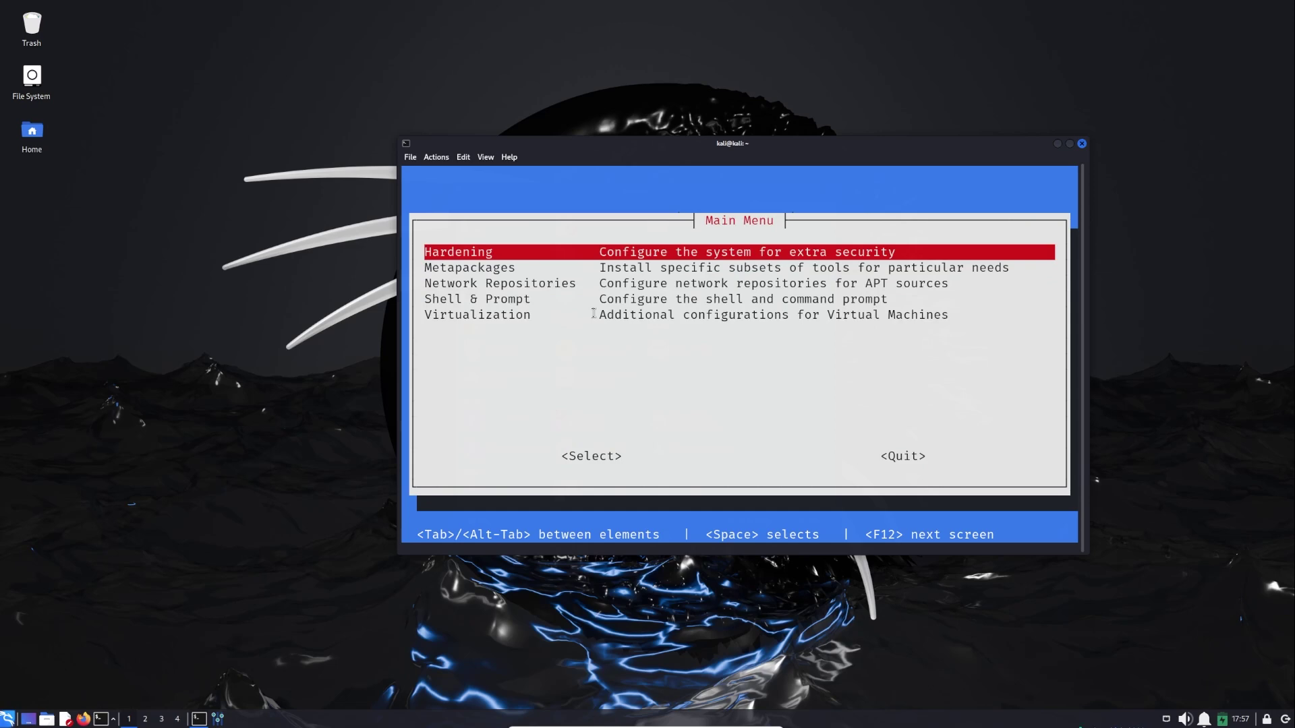
pyautogui.press('Down')
pyautogui.press('Down')
pyautogui.press('Down')
pyautogui.press('Down')
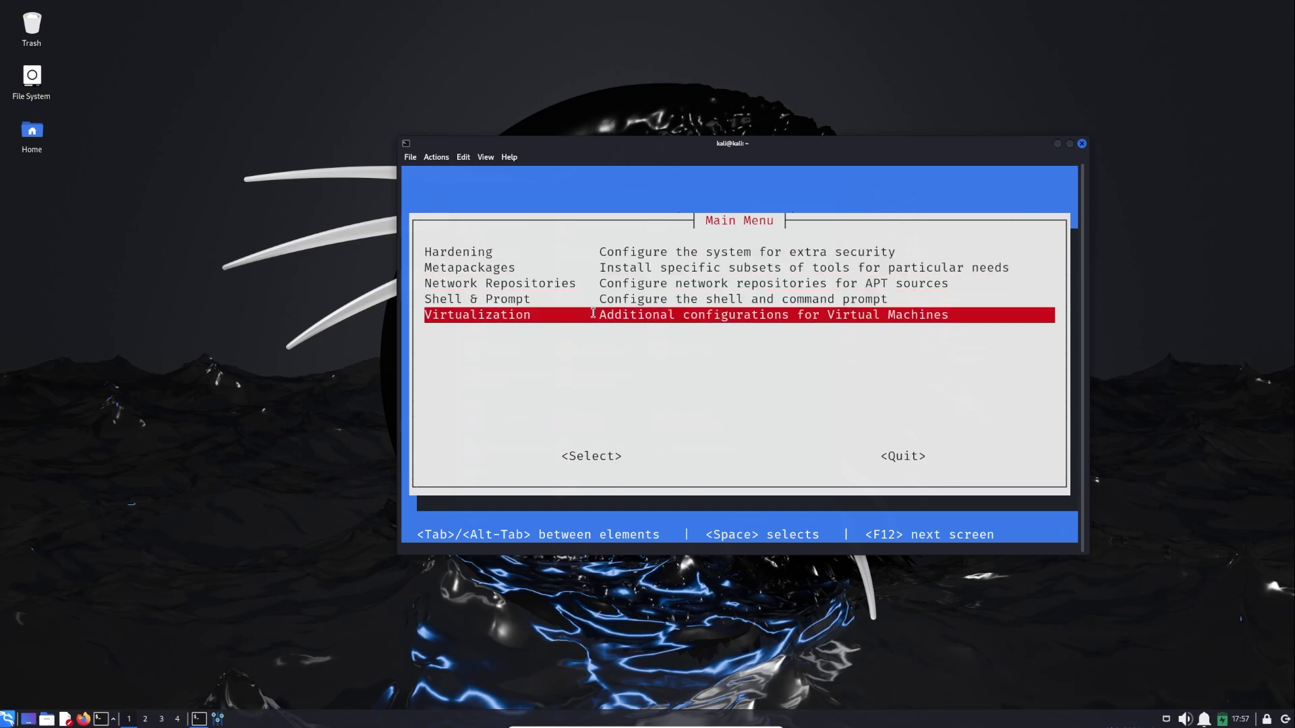
pyautogui.press('Return')
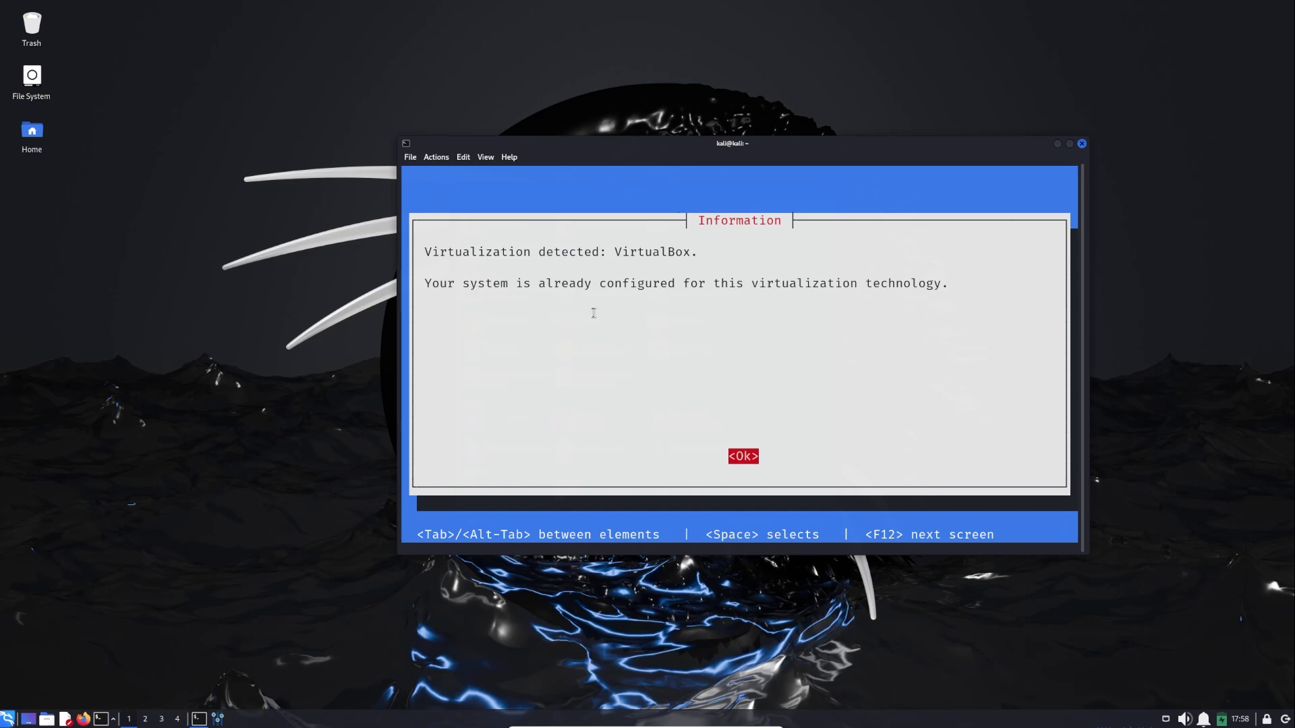
pyautogui.press('Return')
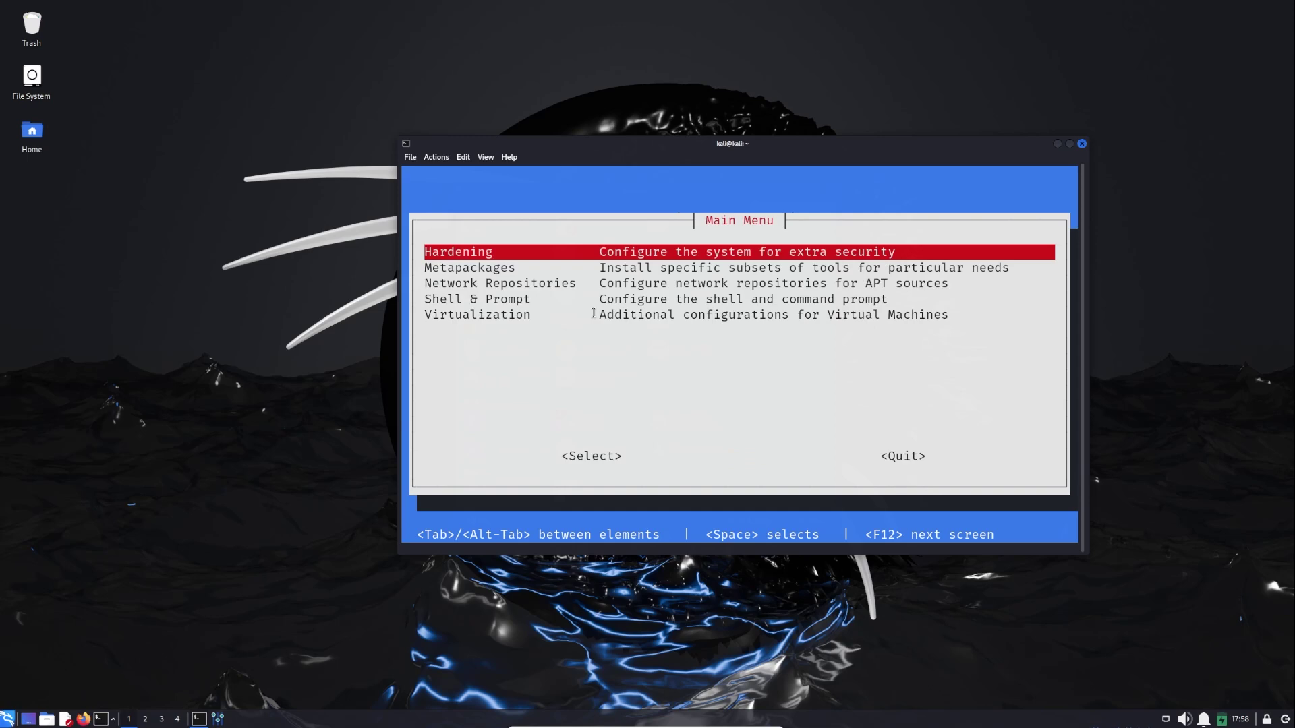